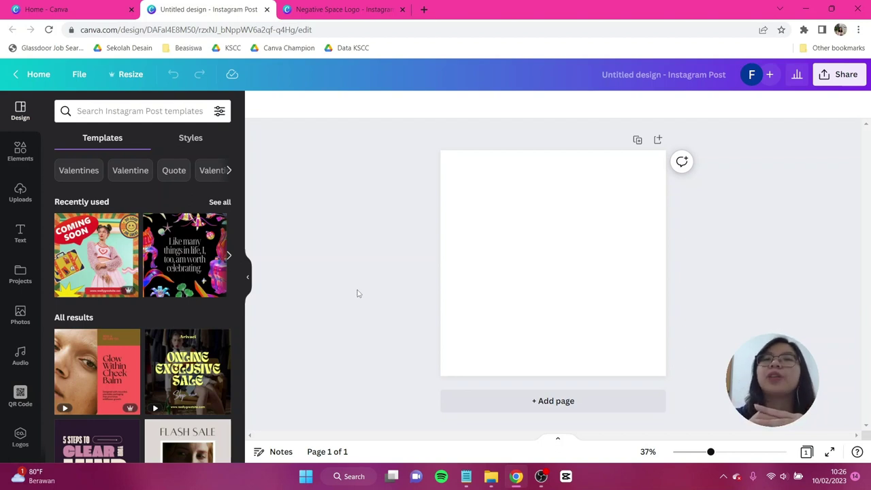
Step: Search the graphics elements for "tea" and add the white steaming cup on a saucer to the page
click(20, 150)
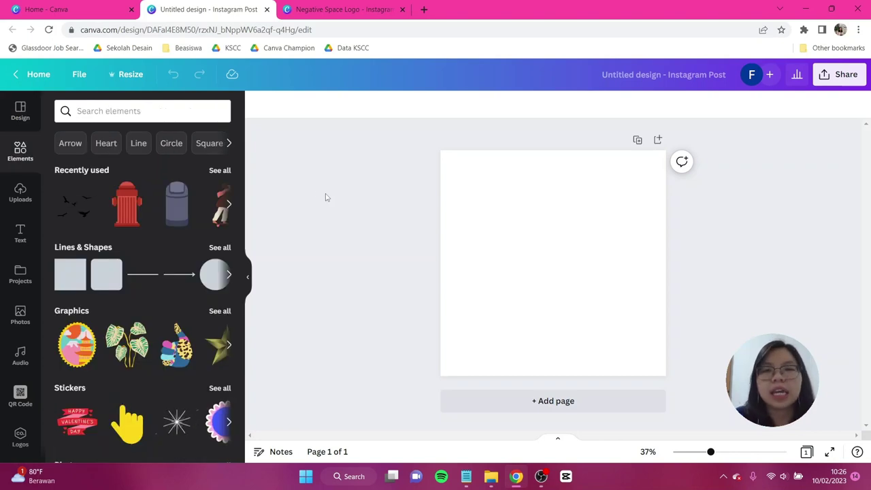
click(116, 112)
text(tea)
key(Return)
click(100, 139)
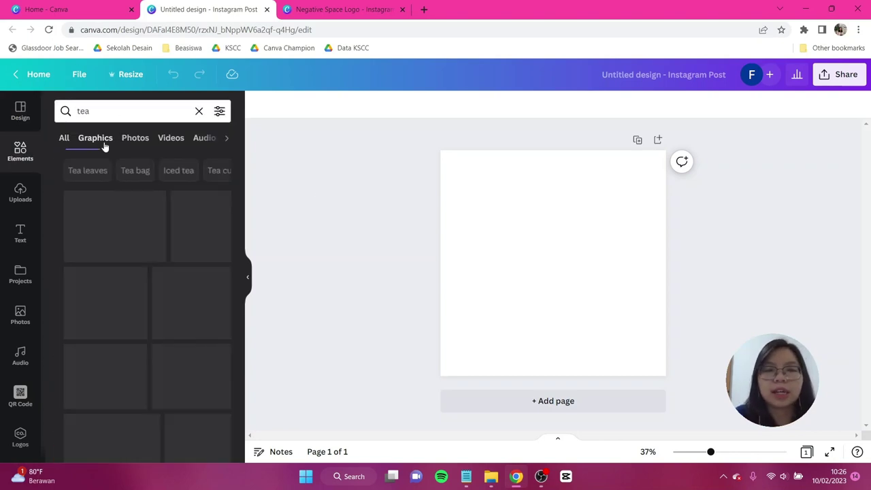
scroll(182, 251, down, 2)
scroll(183, 251, down, 3)
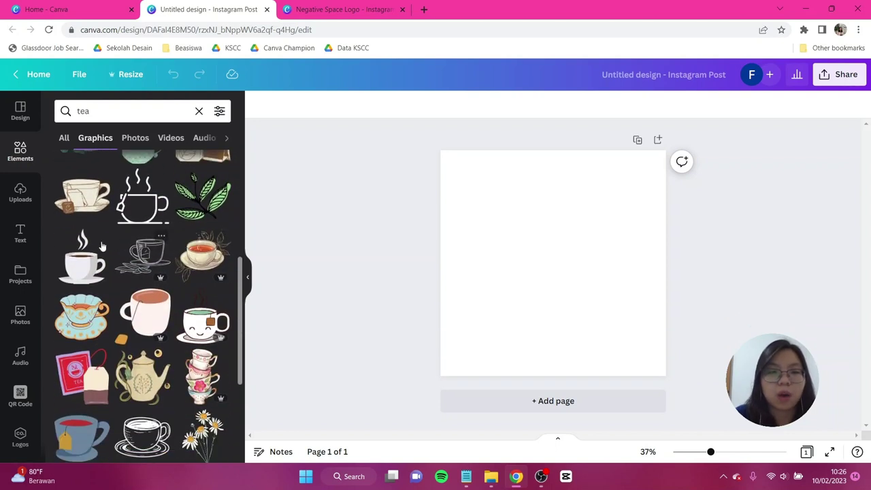
click(83, 265)
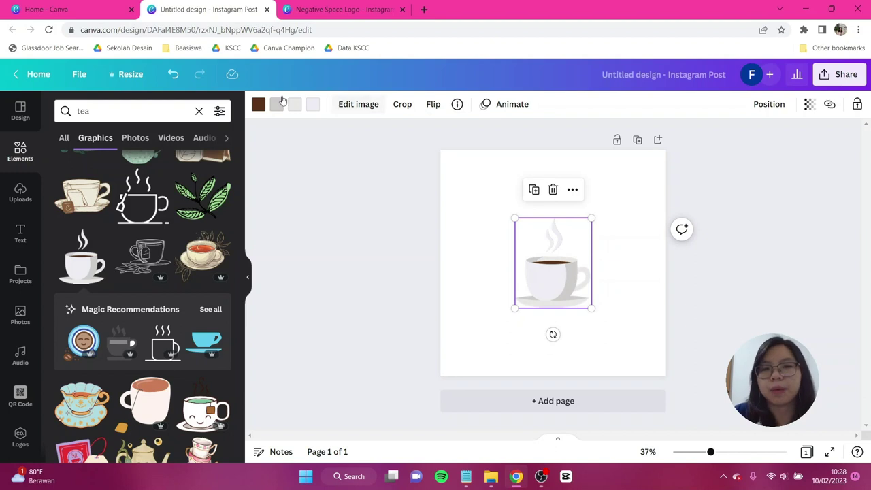
Step: Recolor all four colors of the cup graphic to black (#000000)
click(258, 104)
click(66, 160)
drag(105, 212, 66, 260)
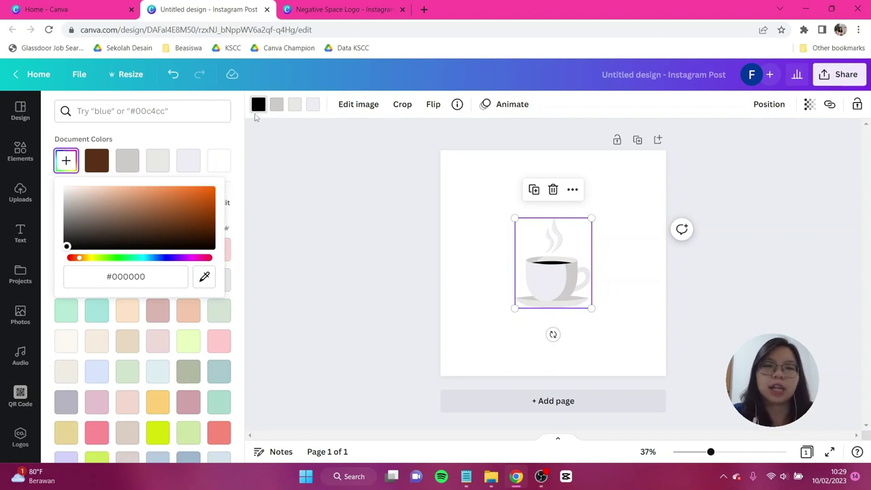
click(274, 105)
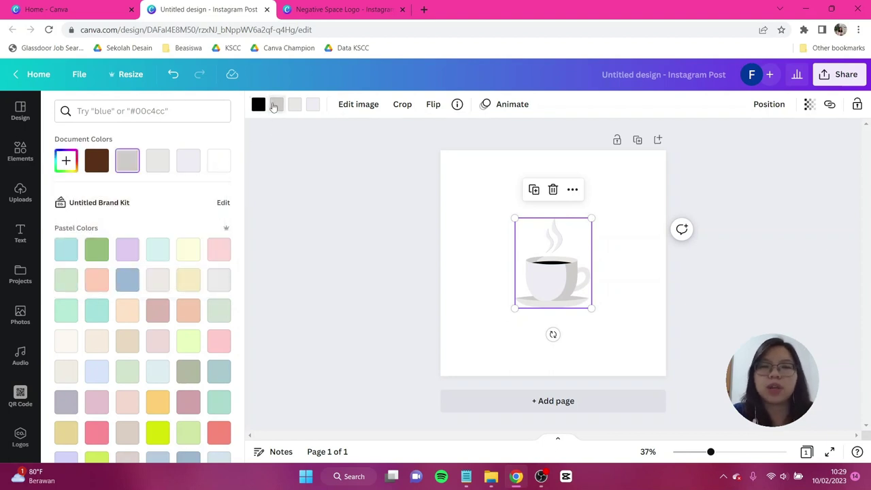
click(66, 160)
drag(67, 200, 66, 270)
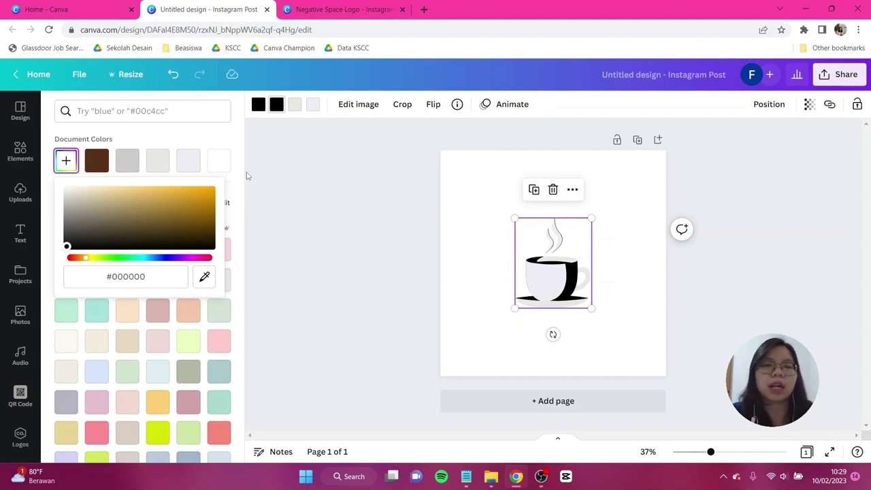
click(293, 106)
click(67, 160)
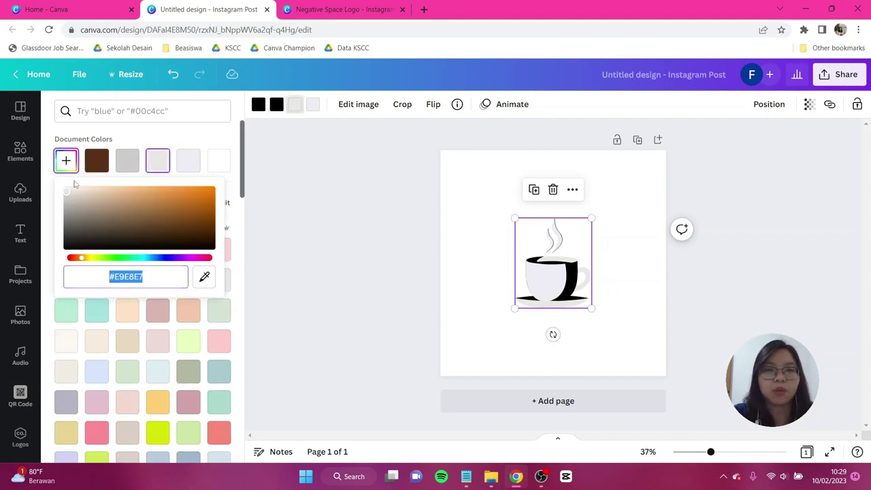
drag(66, 191, 56, 264)
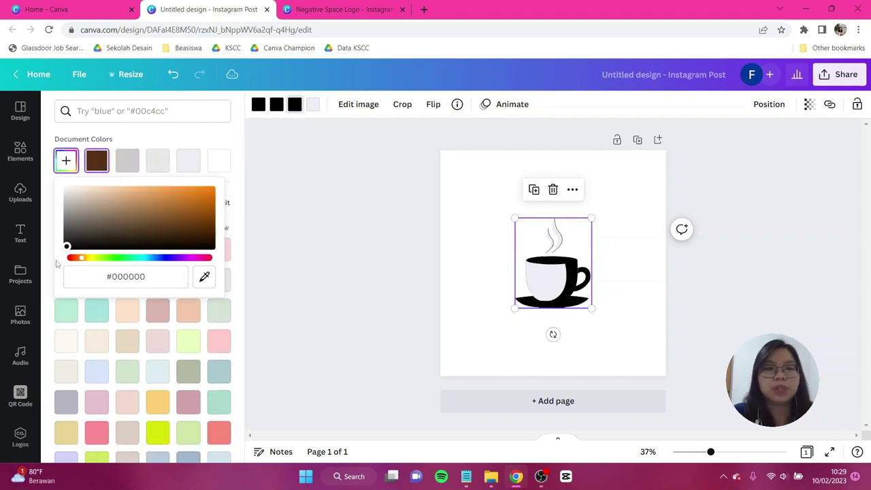
click(313, 104)
click(67, 160)
drag(70, 203, 59, 280)
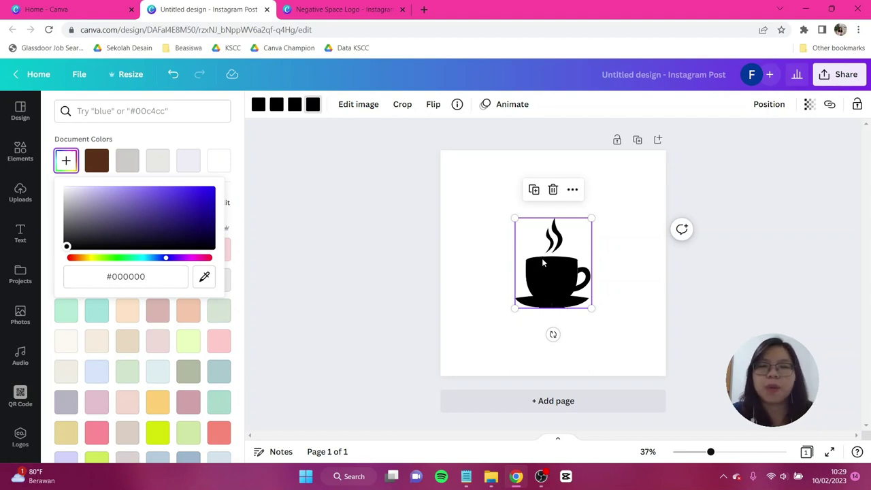
Step: Crop the cup graphic to cut off the steam above and the saucer below, leaving only the cup body and handle
click(403, 103)
drag(591, 217, 591, 253)
click(592, 270)
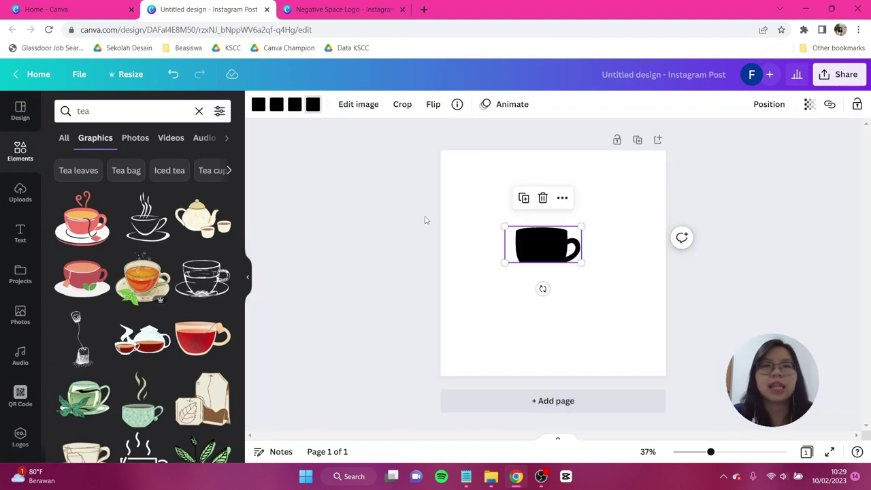
click(475, 252)
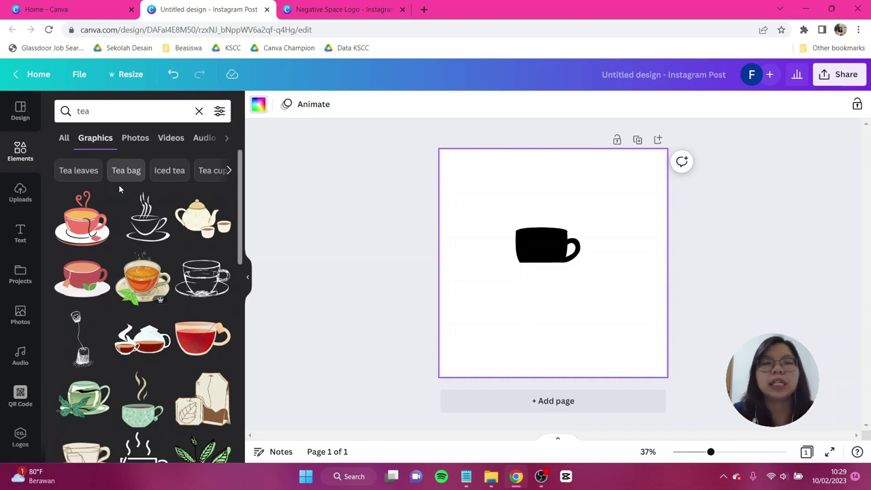
Step: Add a circle from the basic shapes and fill it with black
click(38, 155)
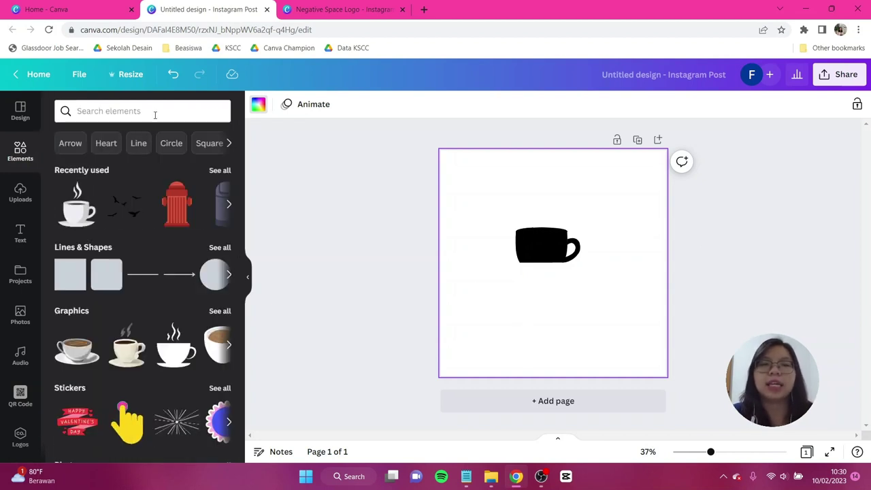
click(216, 249)
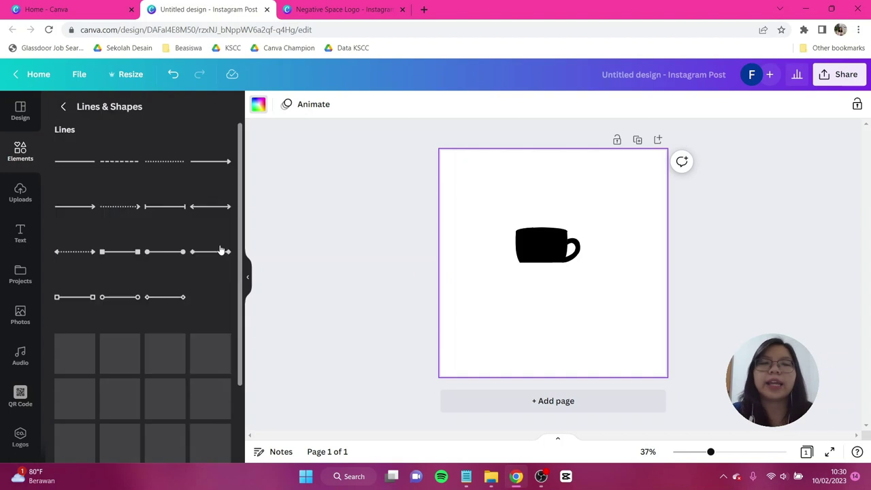
scroll(164, 264, down, 2)
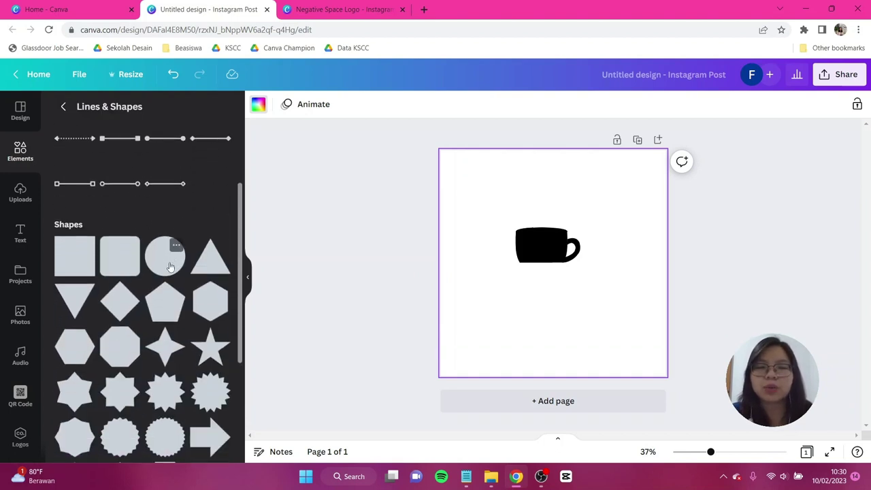
click(170, 267)
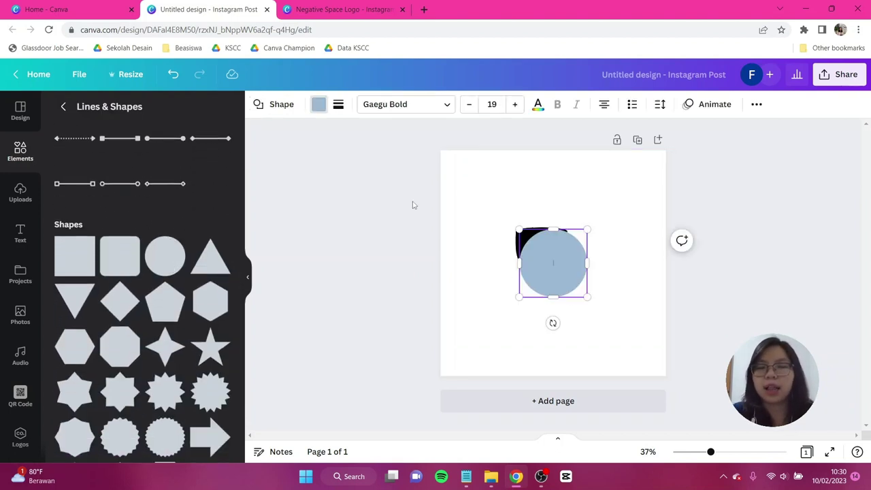
click(318, 104)
click(128, 165)
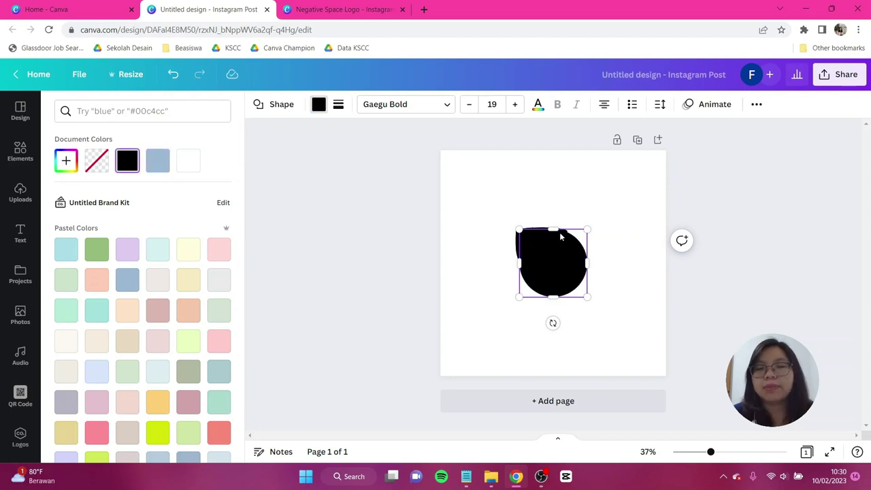
Step: Flatten the circle into an oval about 215 wide and 77 high and fit it over the cup's bottom edge
drag(553, 231, 633, 288)
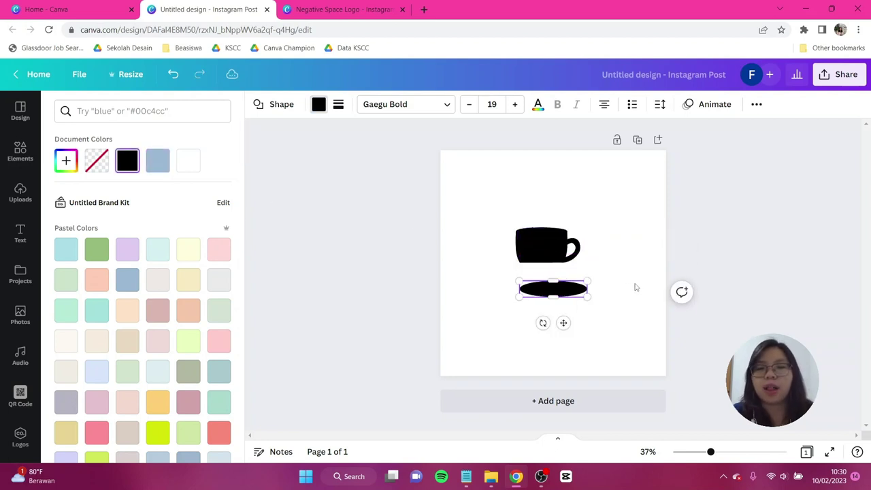
scroll(633, 288, up, 5)
drag(555, 307, 567, 274)
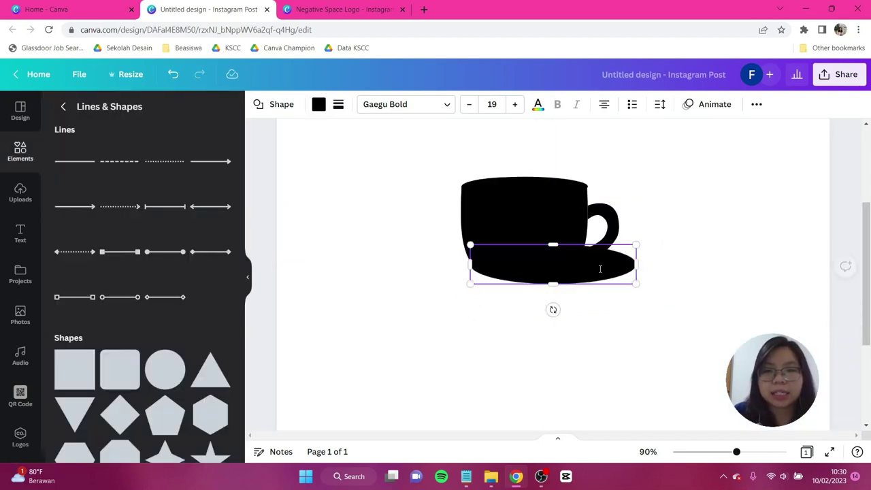
drag(635, 262, 580, 253)
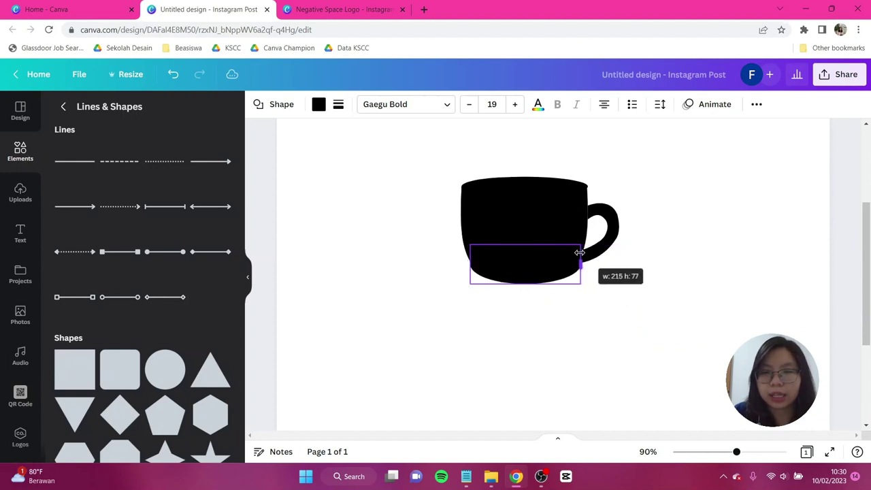
click(622, 298)
Step: Nudge the black oval slightly upward so it forms a smooth rounded base for the cup
click(534, 268)
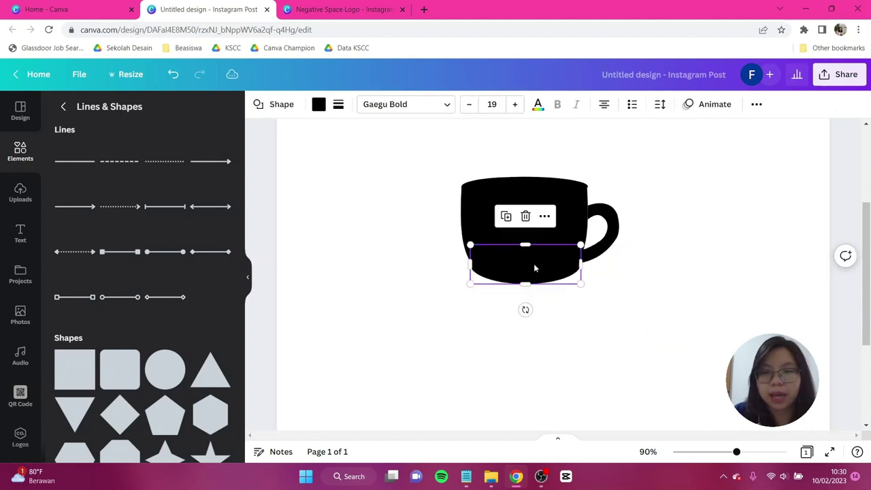
key(Up)
key(Up)
key(Up)
key(Up)
key(Up)
key(Up)
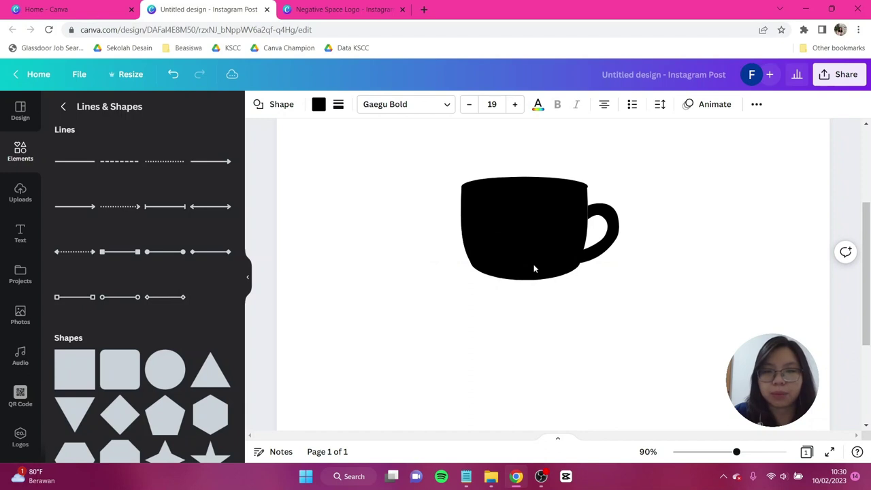
click(651, 333)
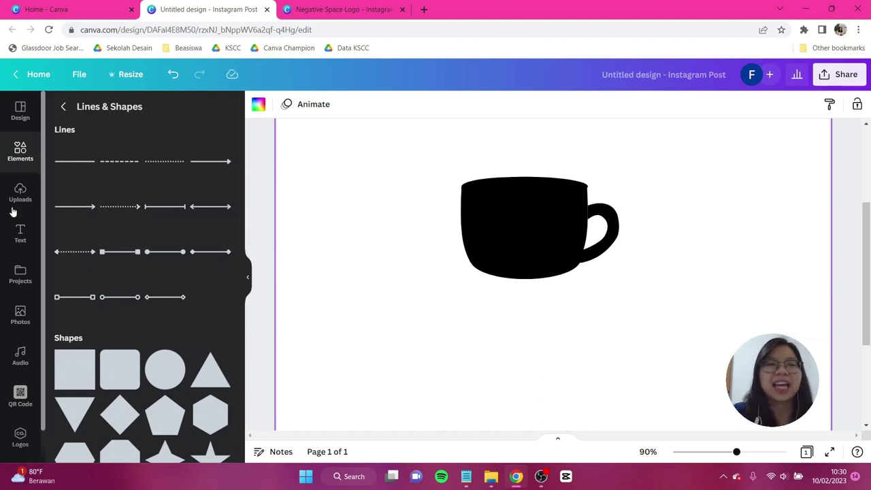
Step: Search the graphics elements for "house" and add the solid house icon with a chimney
click(15, 154)
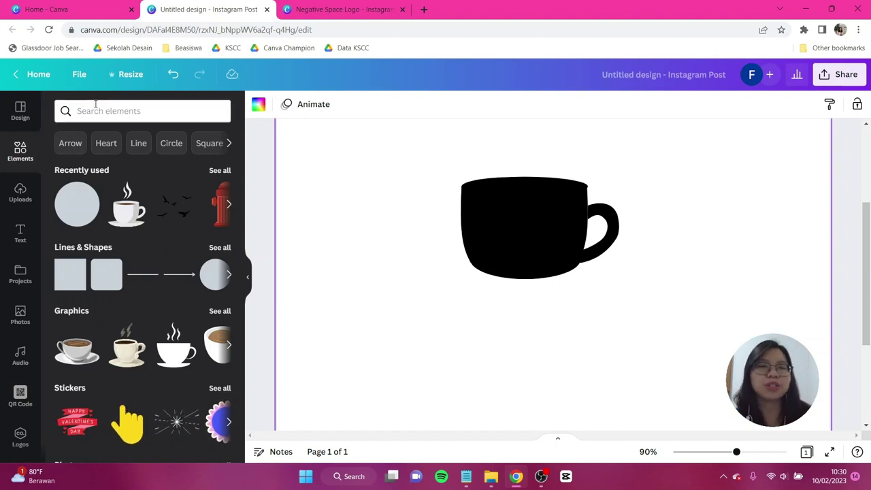
click(96, 109)
text(house)
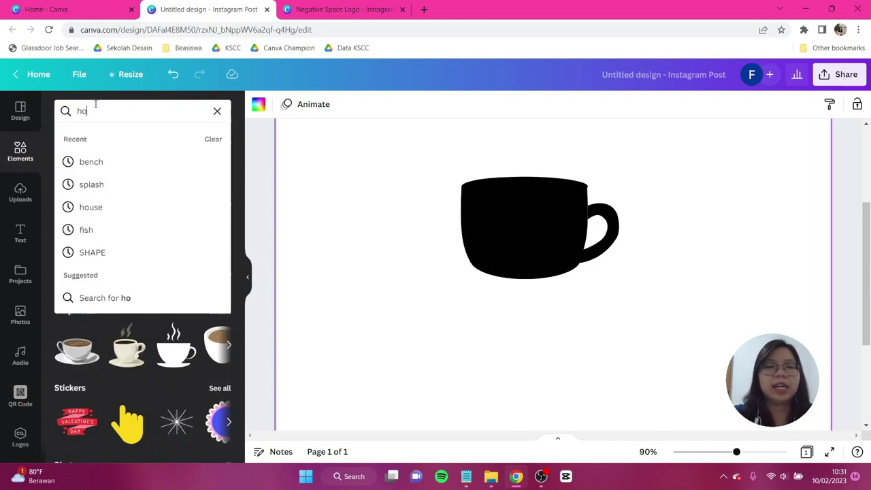
key(Return)
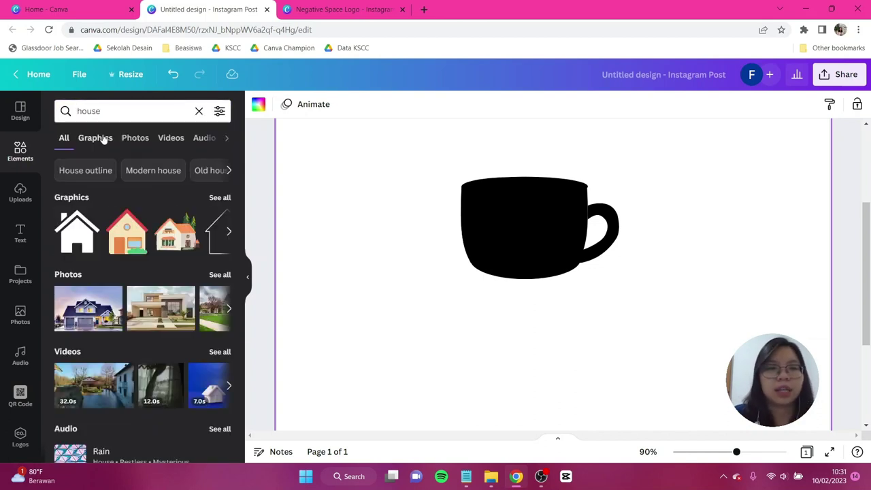
click(102, 139)
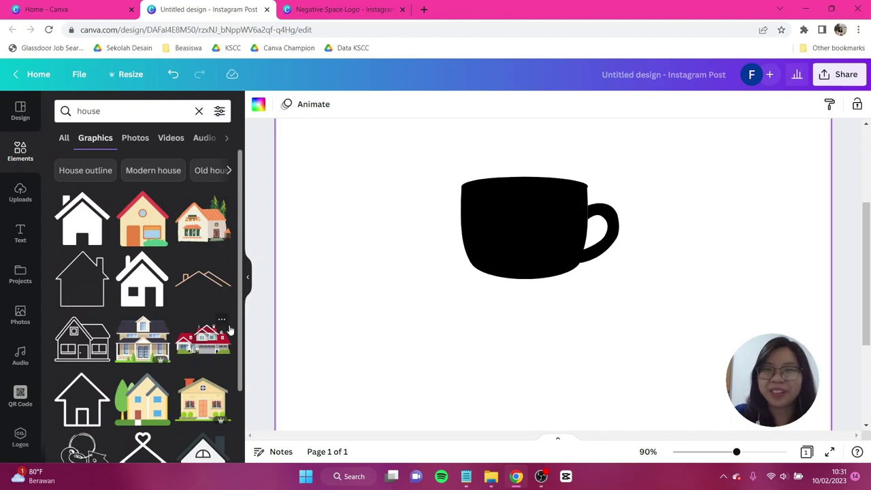
click(75, 223)
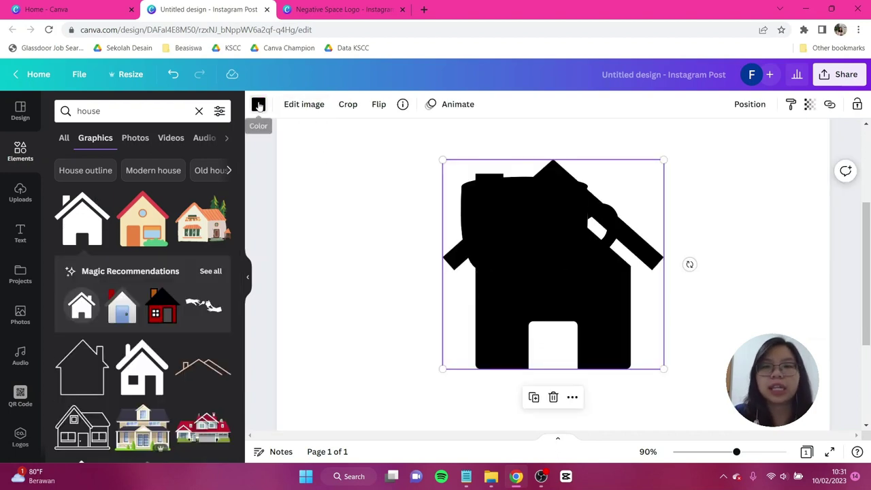
Step: Recolor the house icon white, shrink it and center it on the cup's body
click(259, 105)
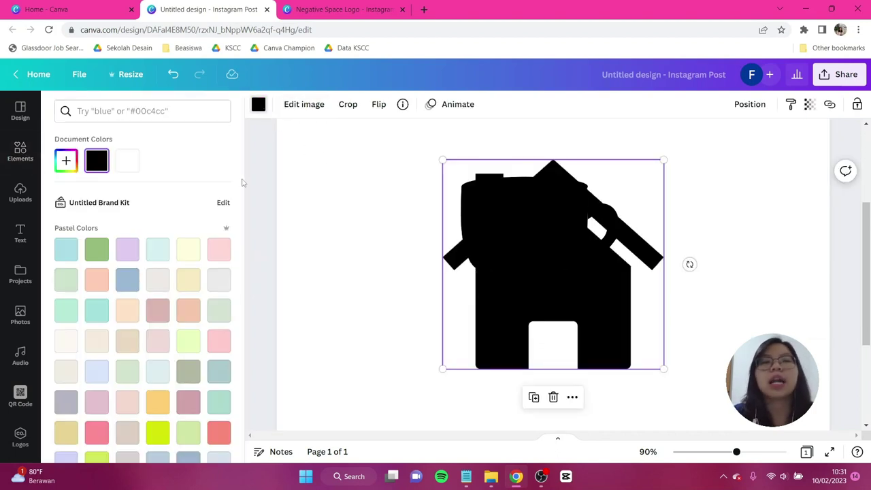
click(127, 160)
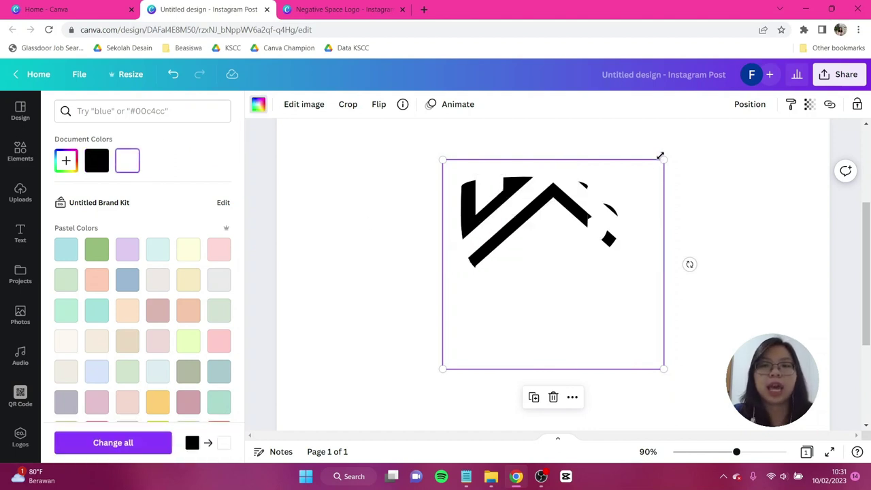
drag(663, 161, 553, 255)
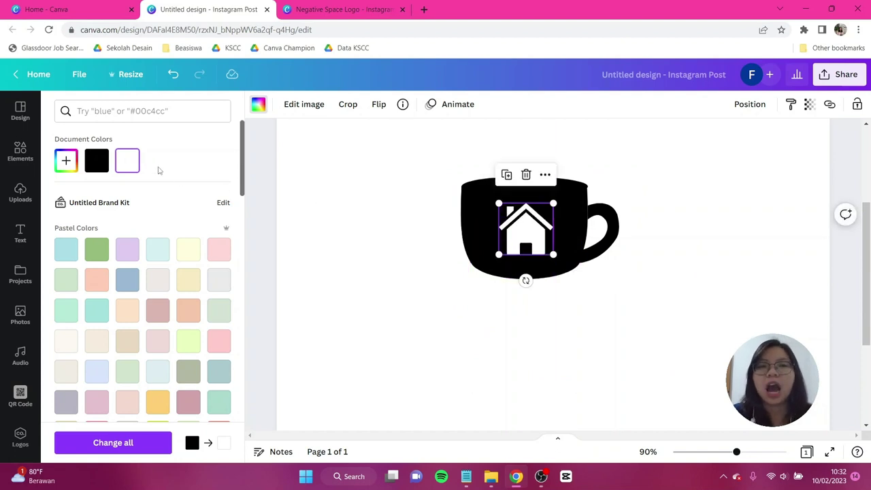
Step: Try the house icon in black and return it to white
click(97, 161)
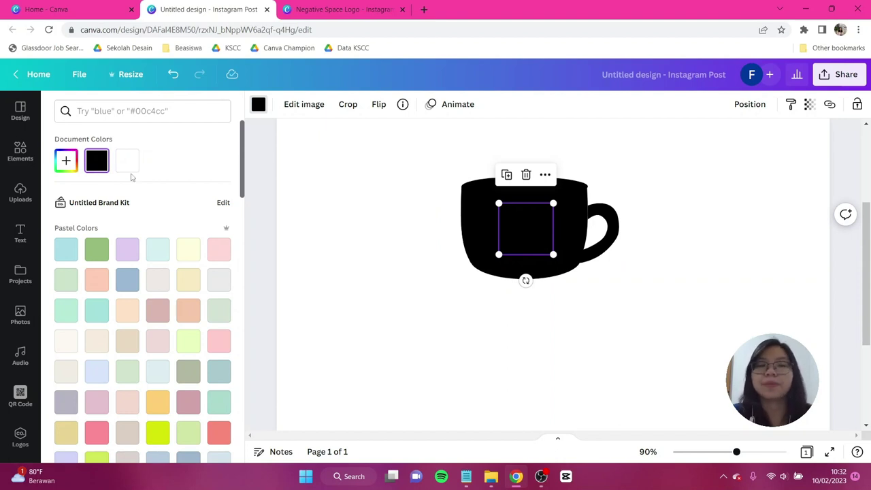
click(126, 167)
click(383, 274)
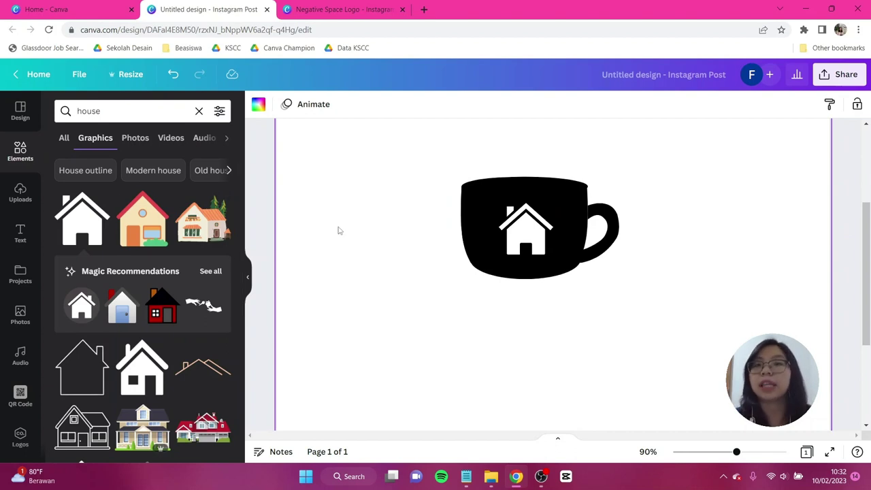
Step: Add a straight line to the design and set its line weight to 9
click(198, 110)
click(112, 110)
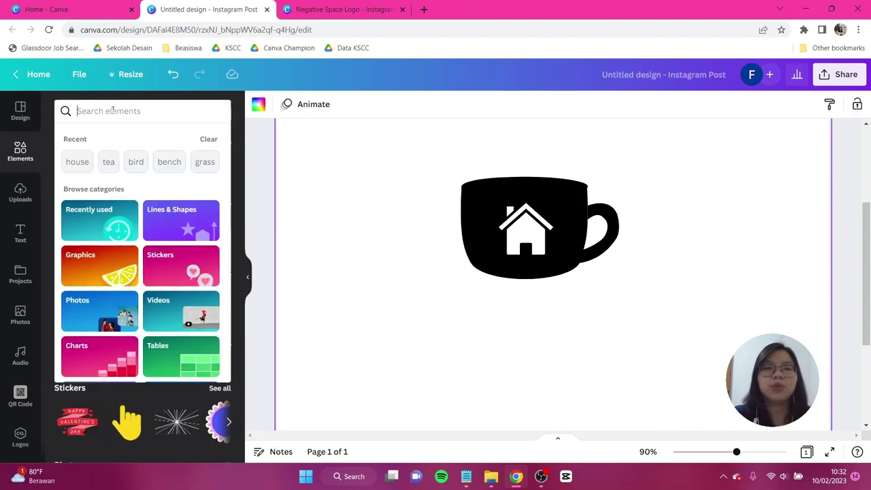
text(line)
key(Return)
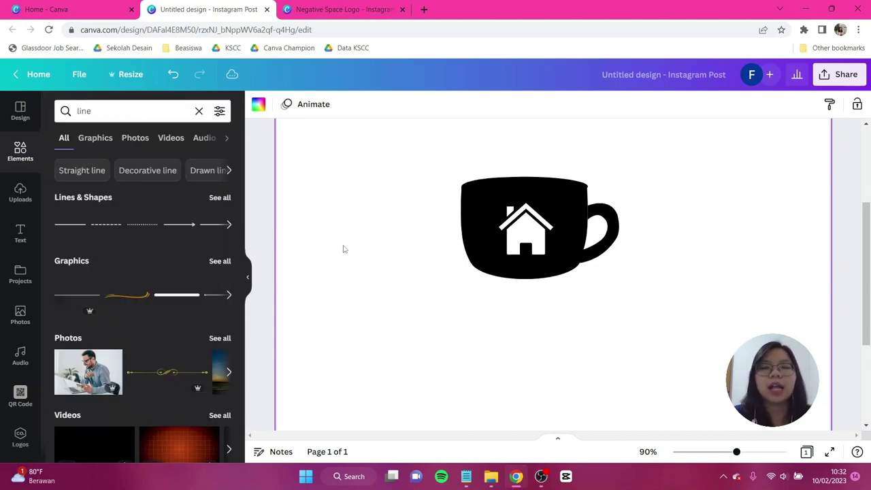
key(l)
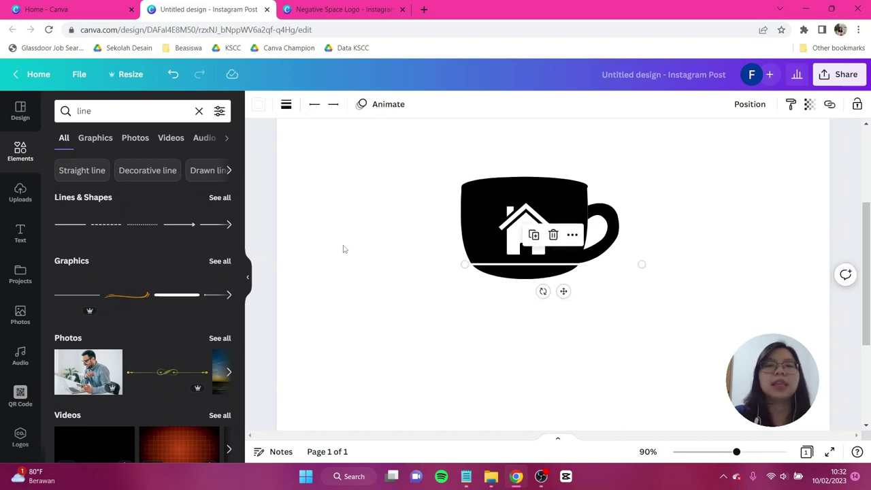
click(285, 104)
drag(291, 204, 299, 204)
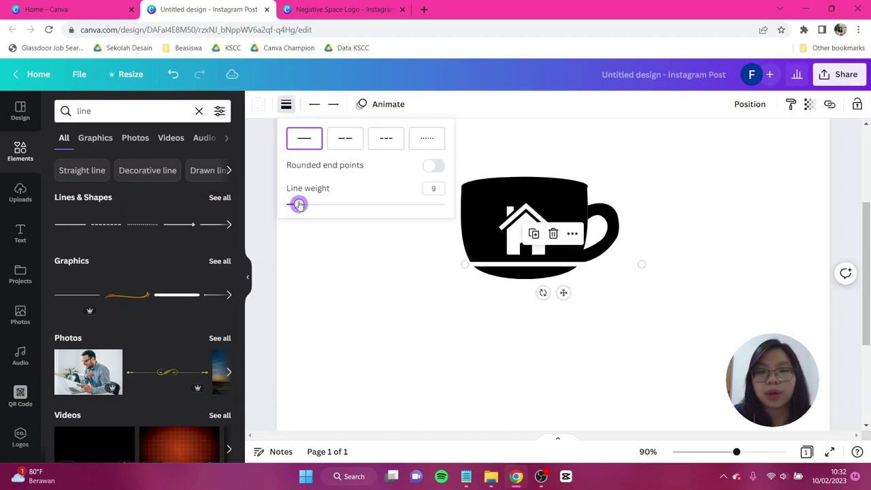
Step: Rotate the white line upright, center it over the house and shorten it to run from the cup's rim to the roof
drag(542, 293, 583, 279)
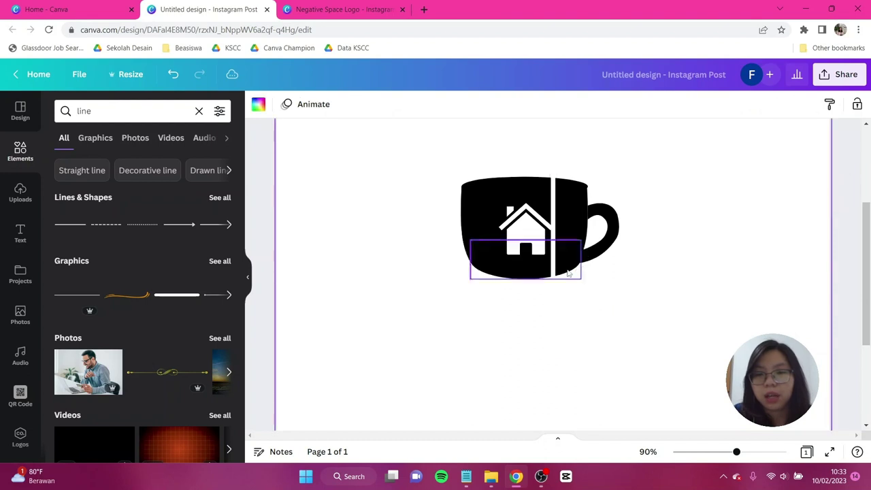
drag(558, 239, 529, 235)
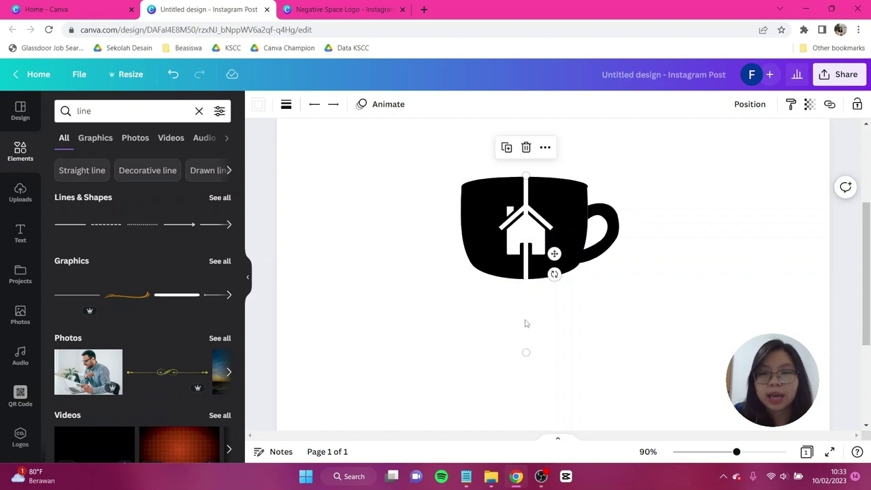
drag(527, 350, 526, 223)
click(603, 328)
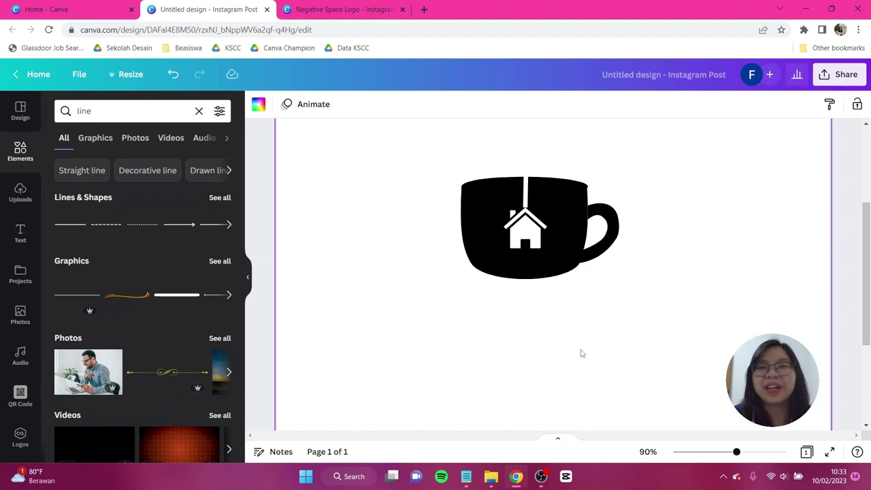
Step: Search the graphics elements for "splash" and add the pale green graphic of three drops
click(17, 155)
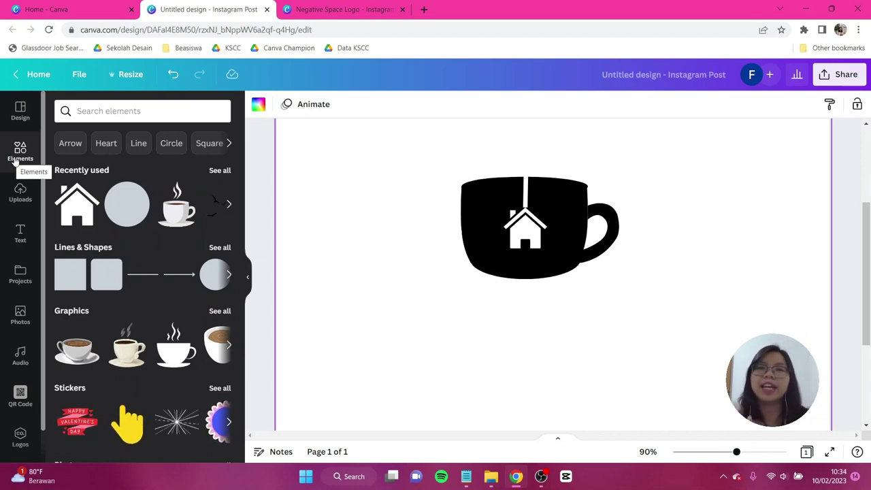
click(113, 110)
text(s)
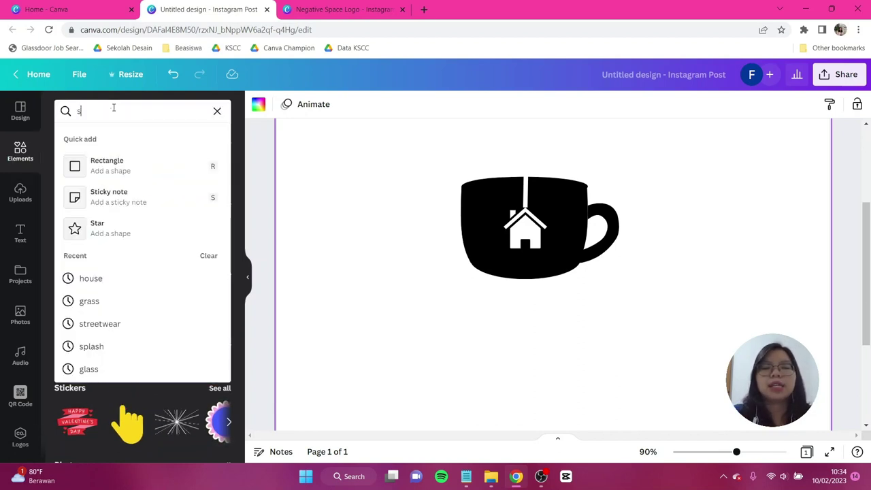
text(plash)
key(Return)
click(95, 137)
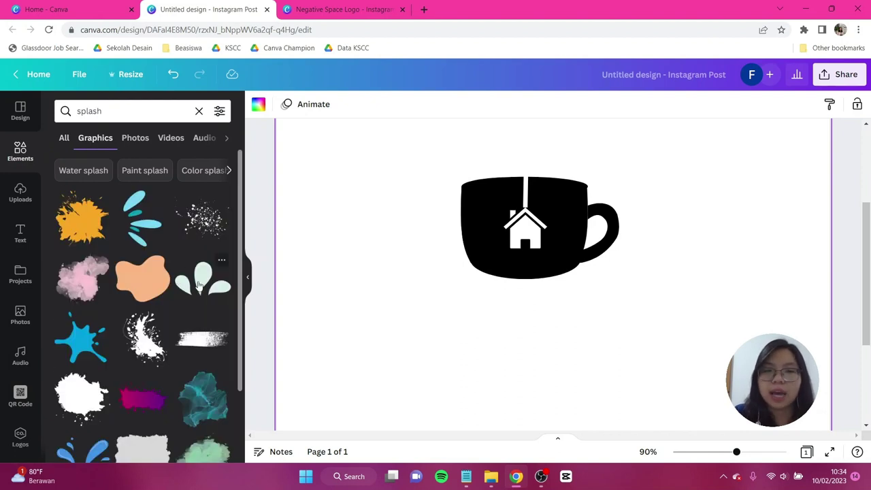
click(198, 285)
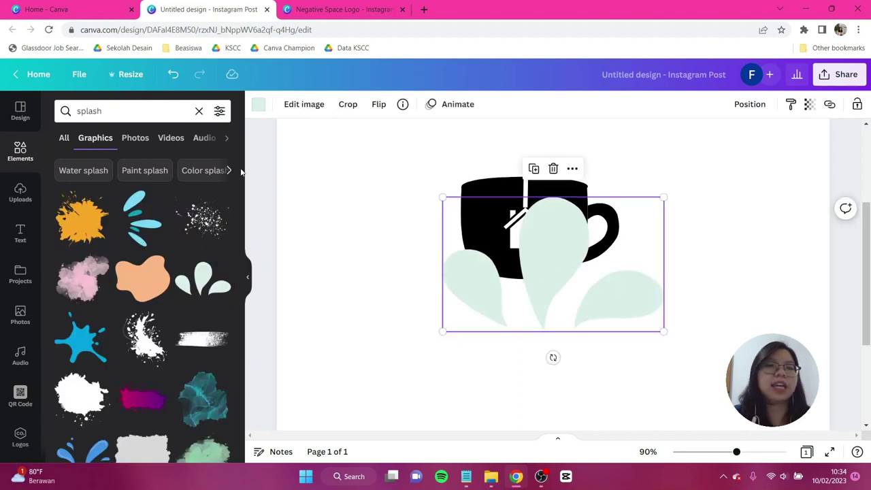
Step: Recolor the splash drops black, shrink them and place them just outside the cup's rim opposite the handle
click(258, 106)
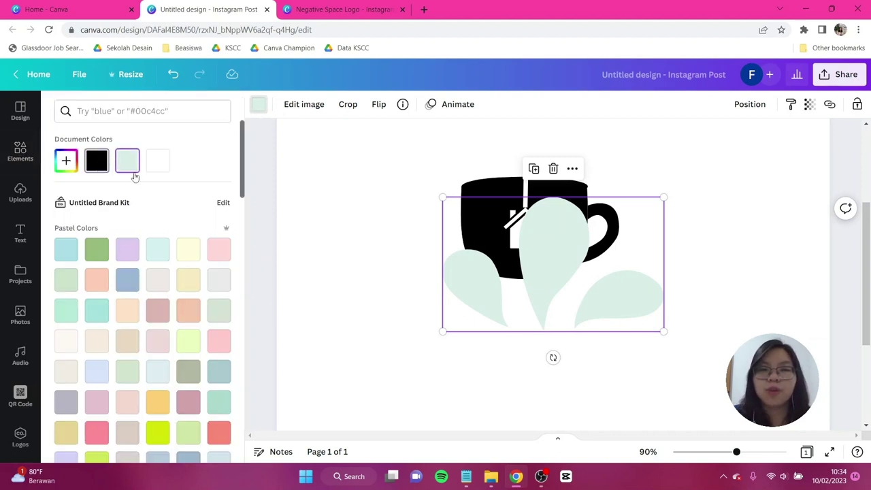
click(98, 167)
drag(664, 197, 516, 297)
drag(459, 321, 433, 199)
click(572, 352)
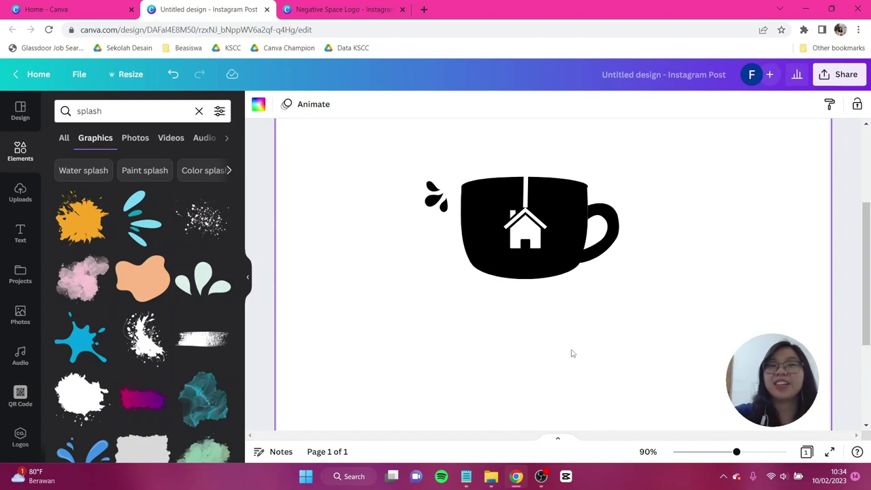
Step: Tilt the cup, string and house together counter-clockwise toward the splash drops and shift them slightly upward
drag(675, 303, 482, 154)
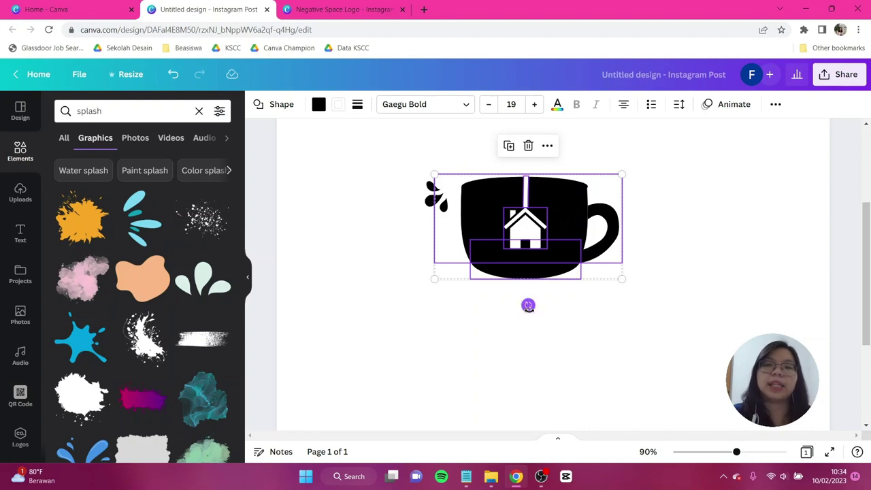
drag(528, 305, 547, 301)
drag(520, 208, 522, 194)
click(618, 307)
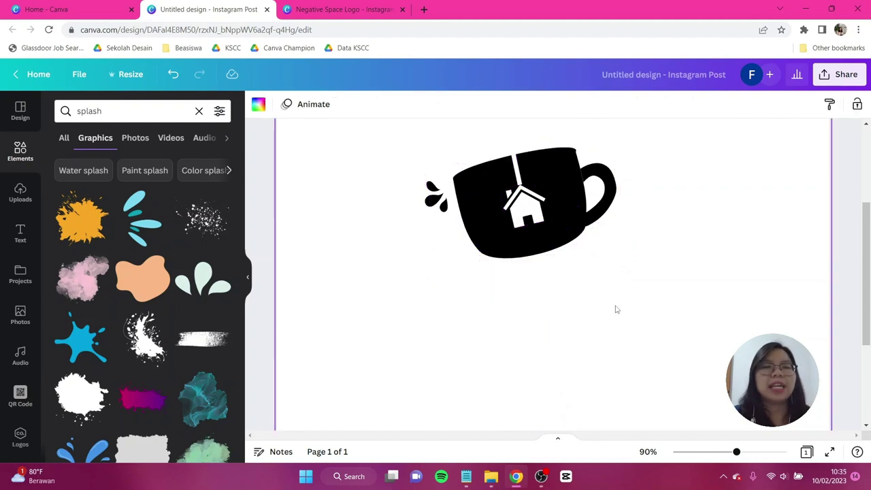
Step: Add a circle, flatten it into a thin ellipse beneath the cup and color it black
click(30, 153)
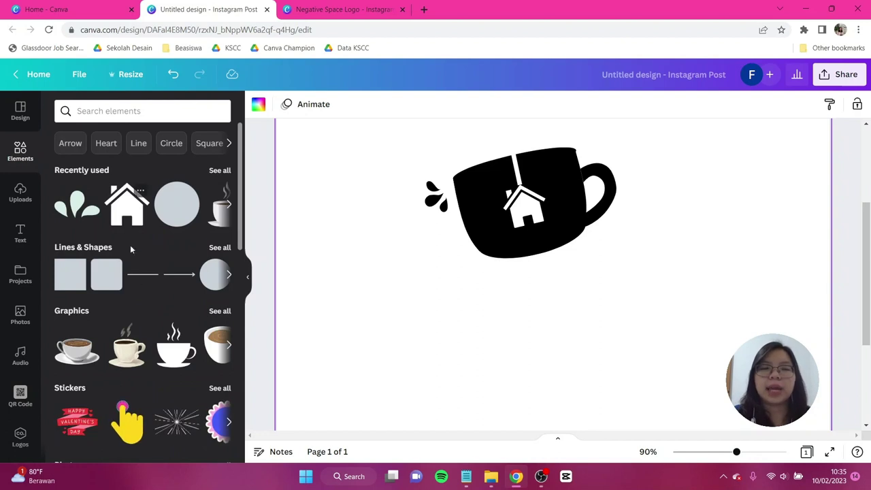
click(219, 278)
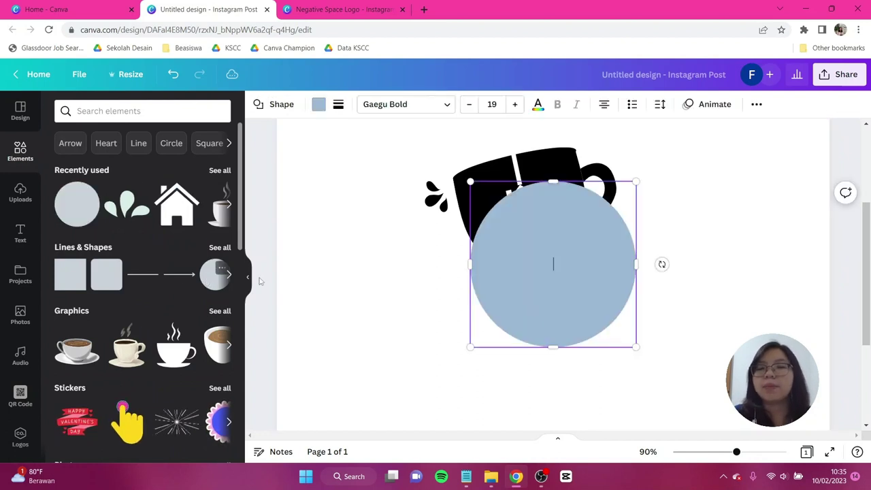
drag(553, 182, 554, 324)
drag(636, 334, 565, 274)
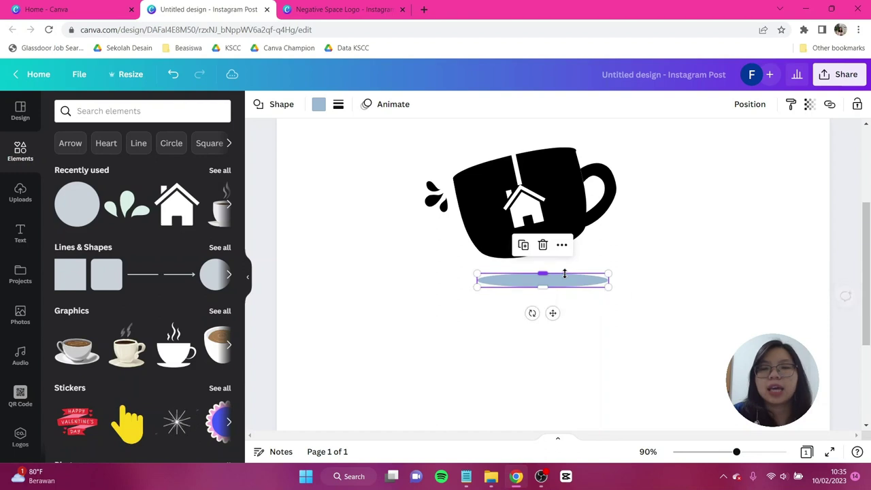
click(317, 104)
click(127, 161)
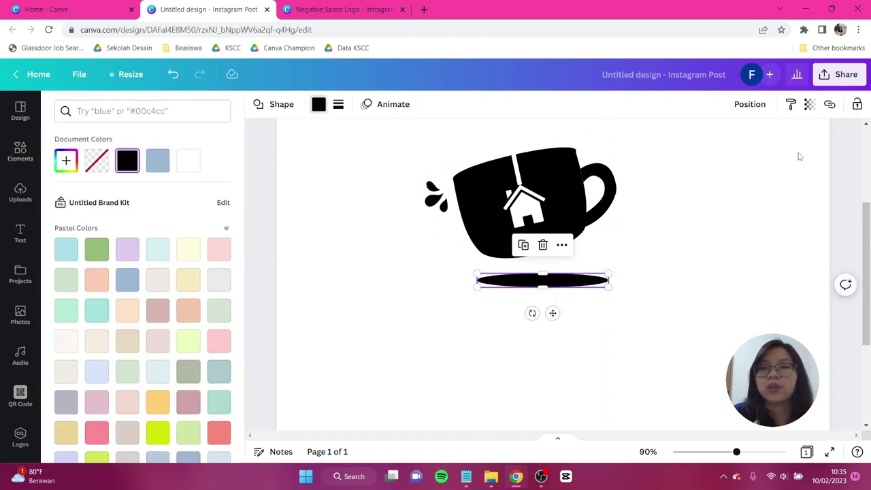
Step: Lower the ellipse's opacity to make a light grey shadow and nudge it slightly closer to the cup
click(809, 104)
drag(743, 150, 720, 151)
click(623, 308)
mouse_move(572, 280)
mouse_down()
mouse_move(575, 270)
mouse_move(576, 277)
mouse_up()
click(664, 249)
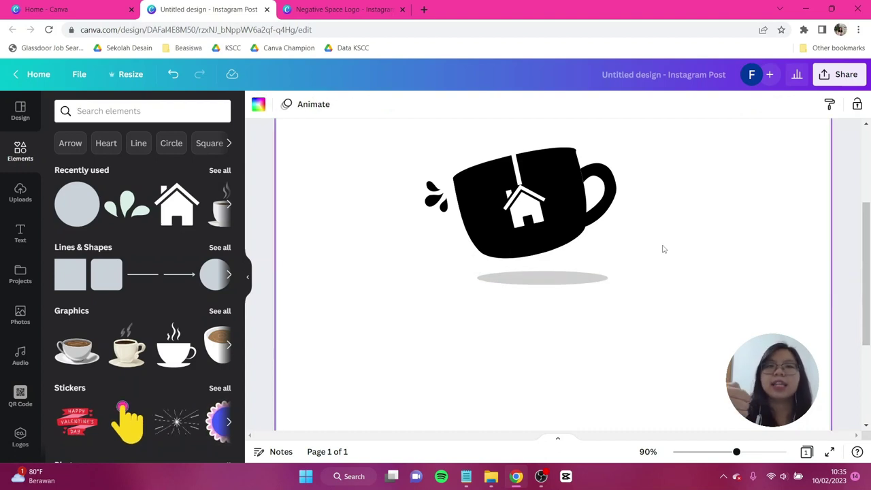
Step: Enlarge the whole logo, including splash and shadow, and center it on the page
key(ctrl+alt+0)
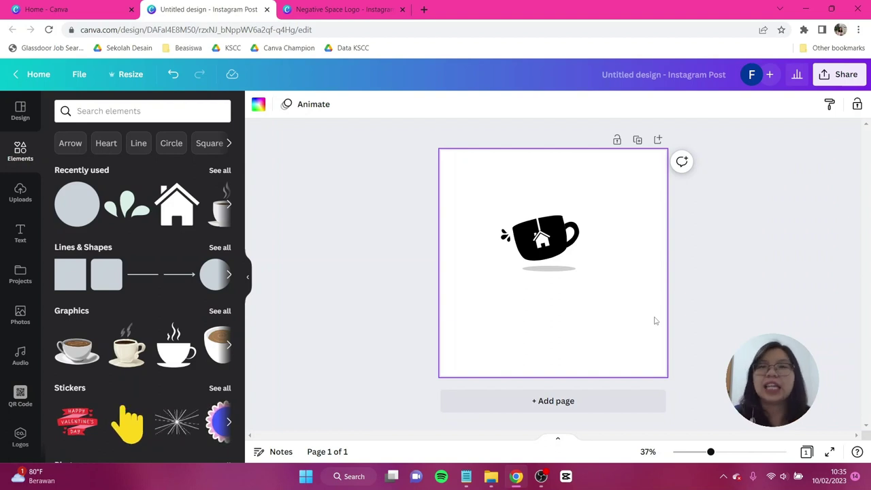
drag(694, 333, 358, 167)
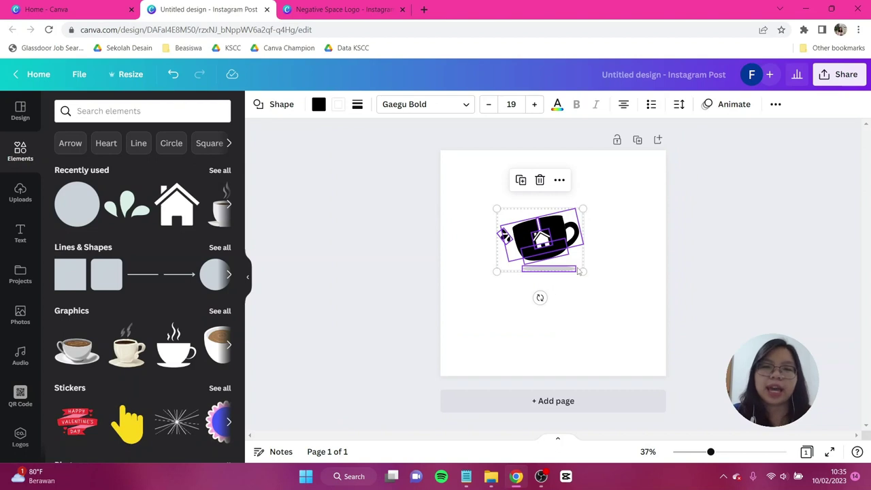
drag(582, 271, 550, 239)
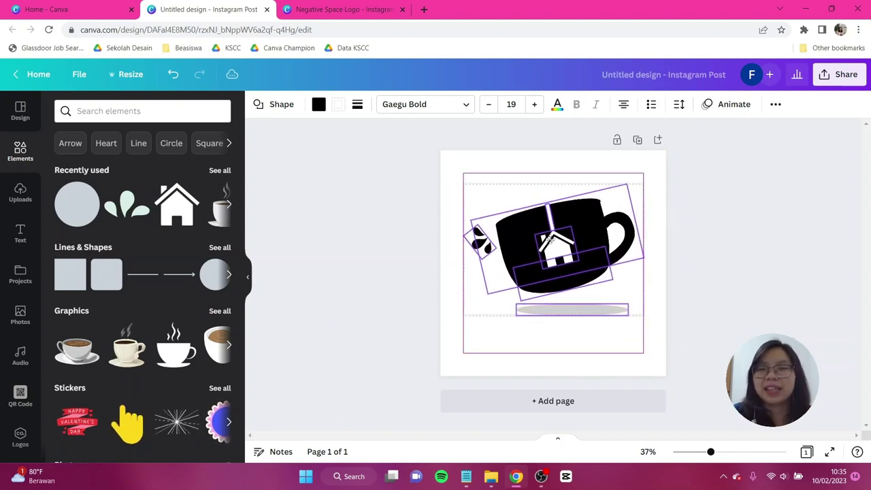
click(717, 260)
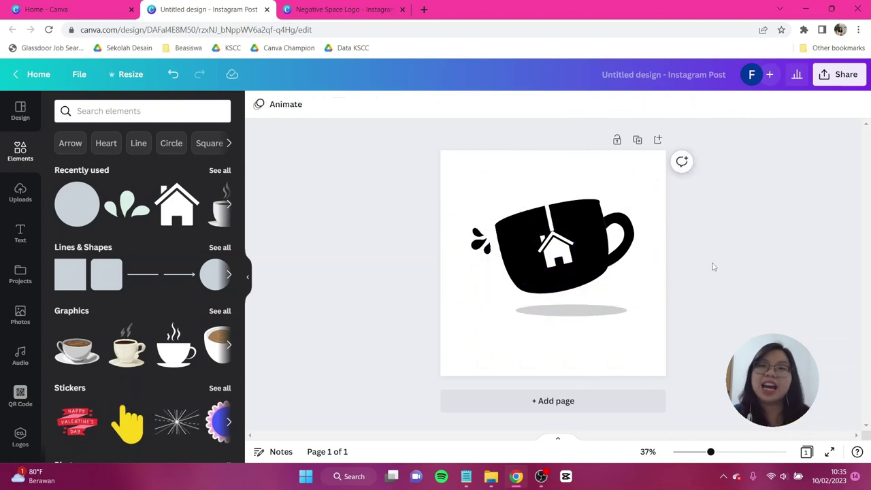
Step: Add a heading that reads "Sejana"
click(17, 232)
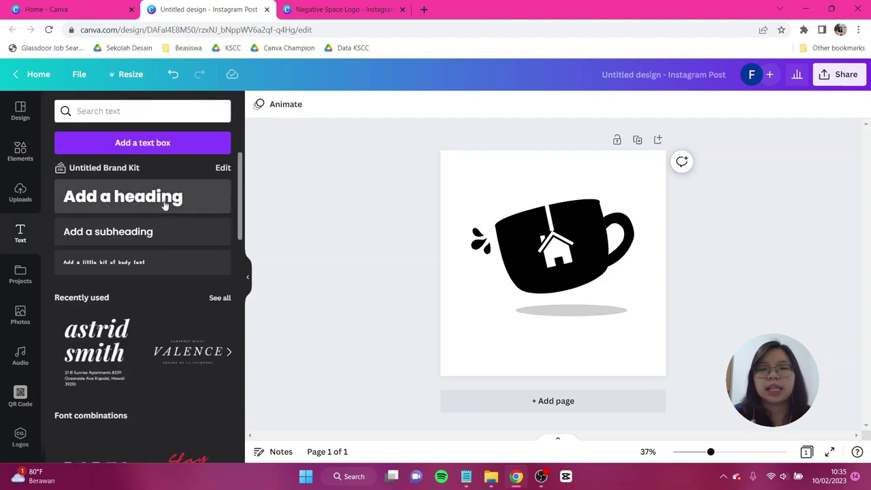
click(164, 204)
key(Caps_Lock)
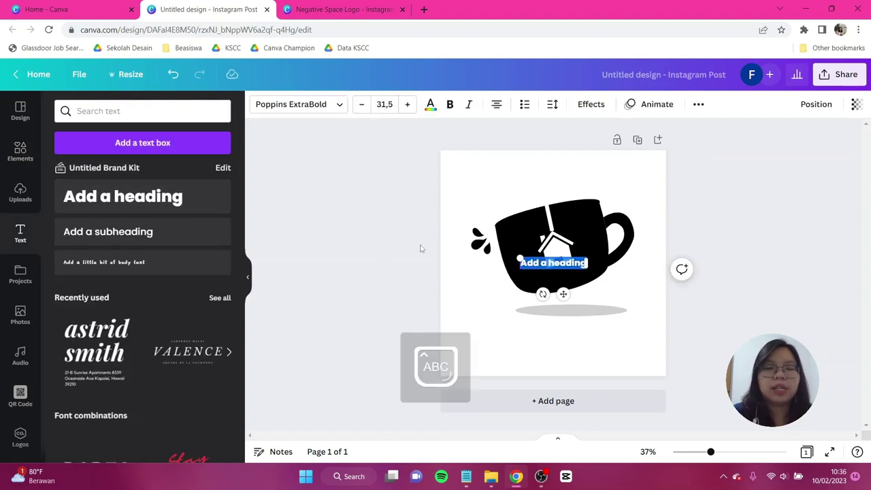
text(S)
key(Caps_Lock)
text(edang)
Step: Change the "Sejana" heading's font to Eyesome Script and its color to black
click(299, 104)
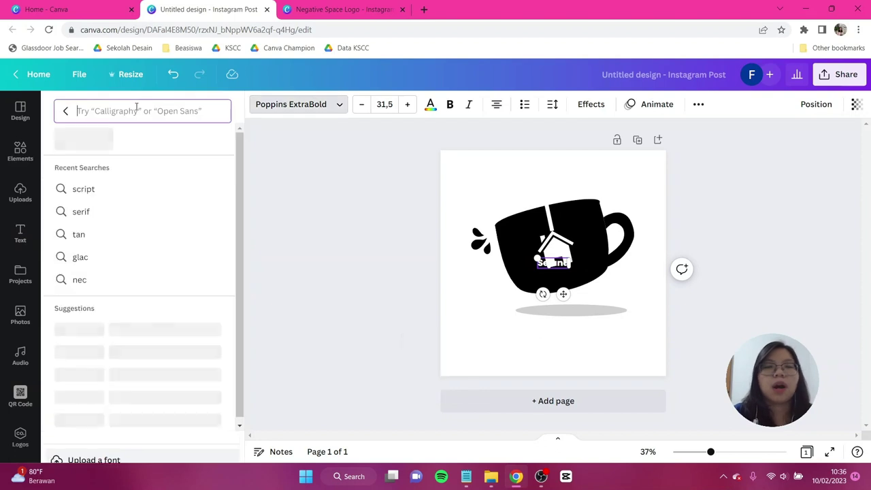
text(scrpt)
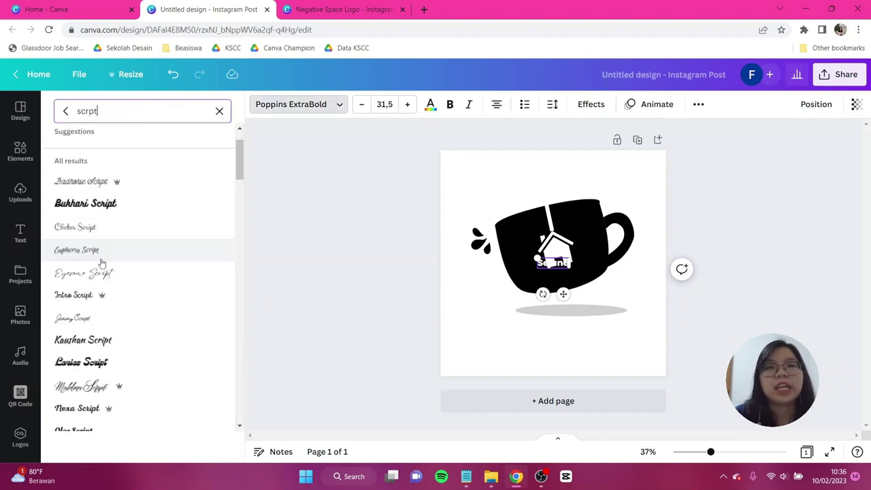
click(129, 280)
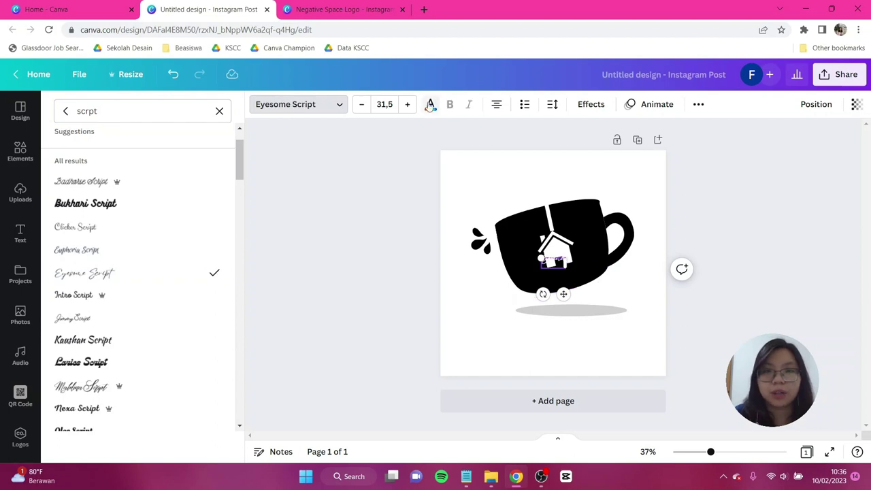
click(430, 104)
click(96, 161)
Step: Enlarge the "Sejana" heading and center it below the cup's shadow
drag(566, 267, 690, 321)
drag(637, 306, 570, 338)
drag(632, 311, 616, 324)
drag(561, 348, 574, 348)
Step: Set the font of the "Tea House" text to Droid Serif
click(565, 286)
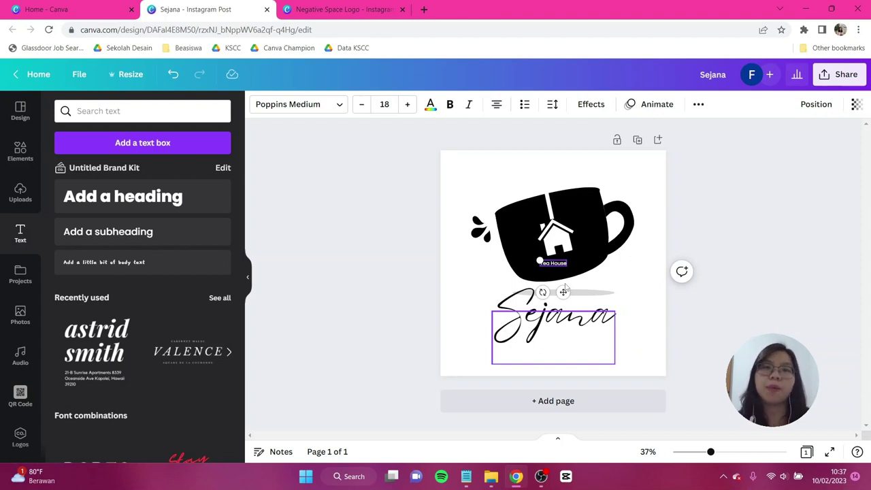
click(310, 104)
triple_click(158, 110)
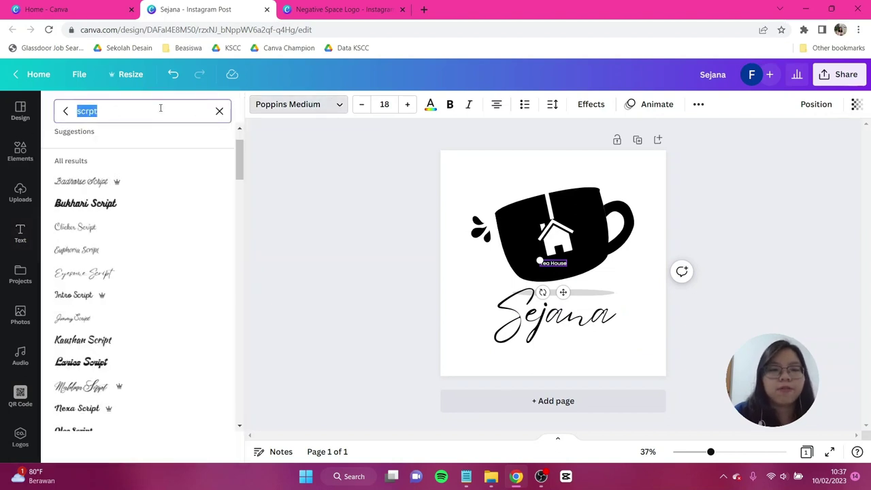
text(serif)
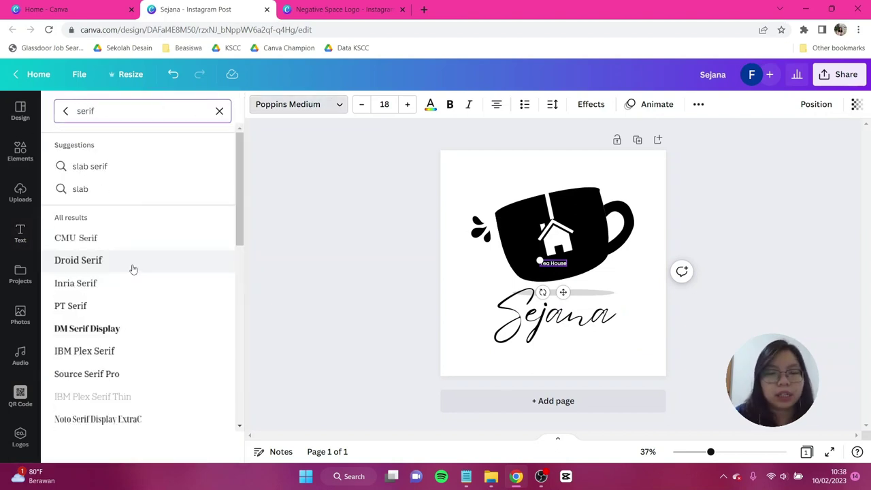
click(132, 265)
Step: Place "Tea House" under the right part of "Sejana", enlarge it to size 42.3 and color it black
drag(563, 292, 564, 365)
drag(568, 341, 601, 346)
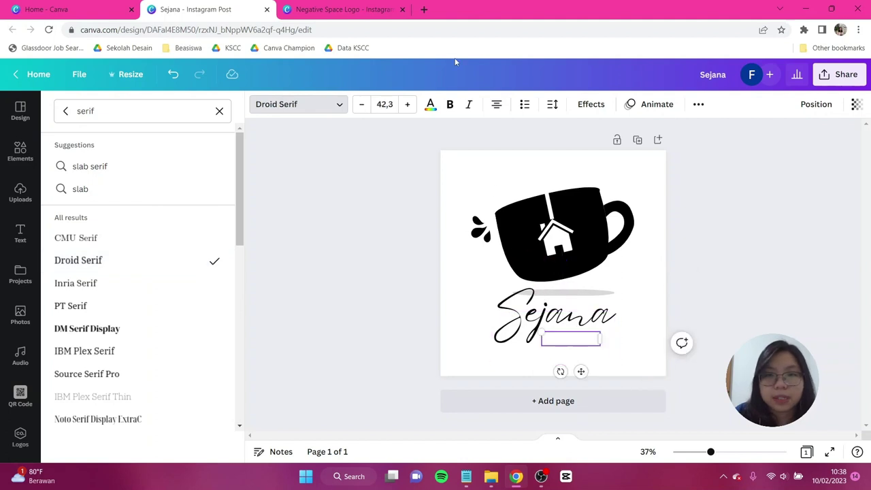
click(430, 106)
click(97, 164)
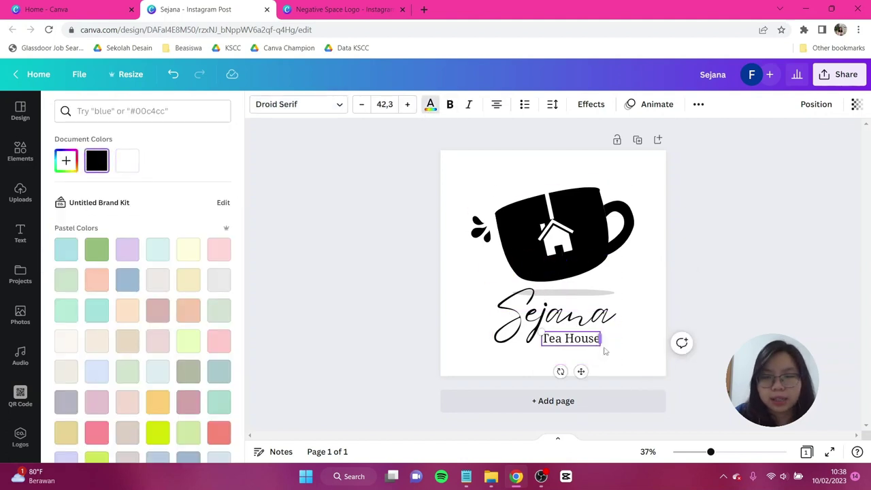
Step: Set the letter spacing of the "Tea House" text to 115
click(552, 105)
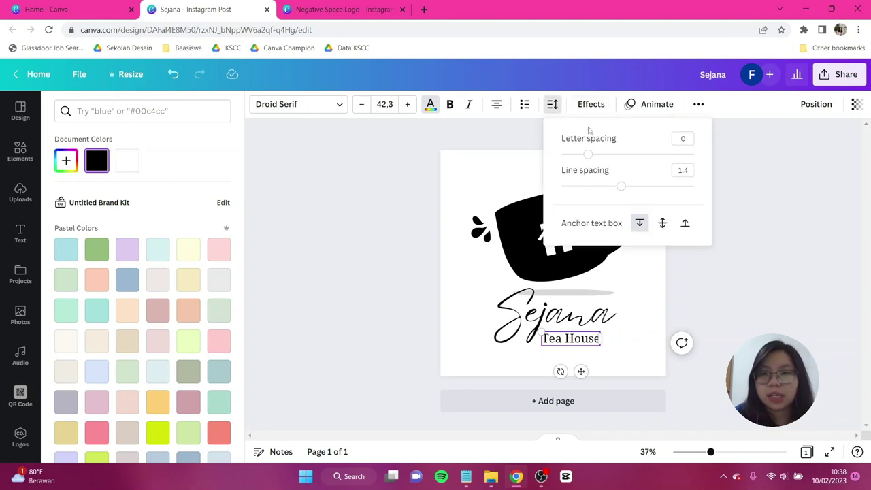
drag(591, 156, 603, 156)
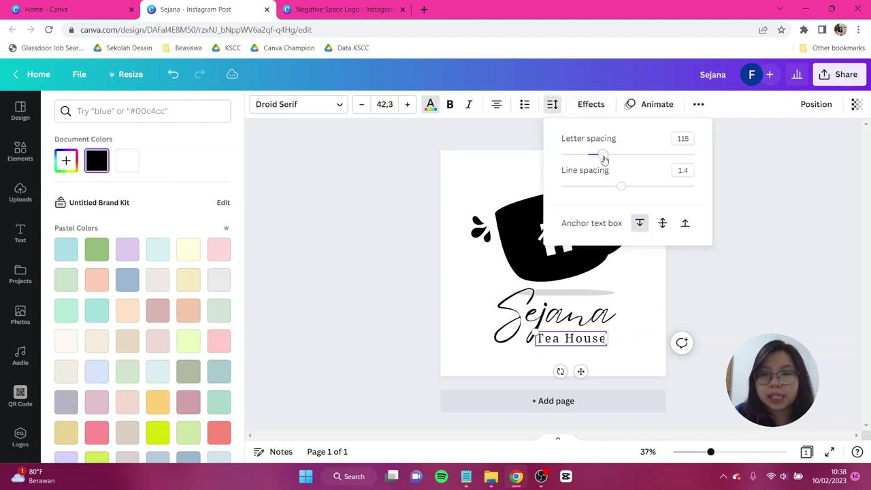
click(719, 281)
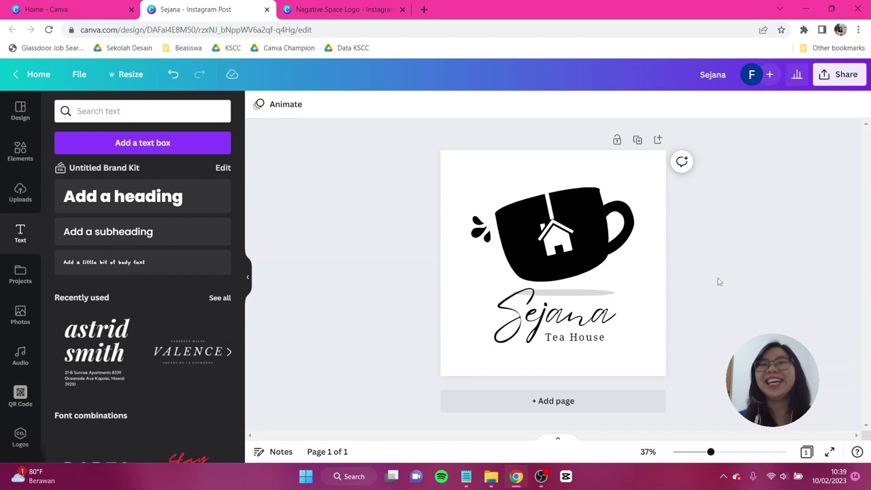